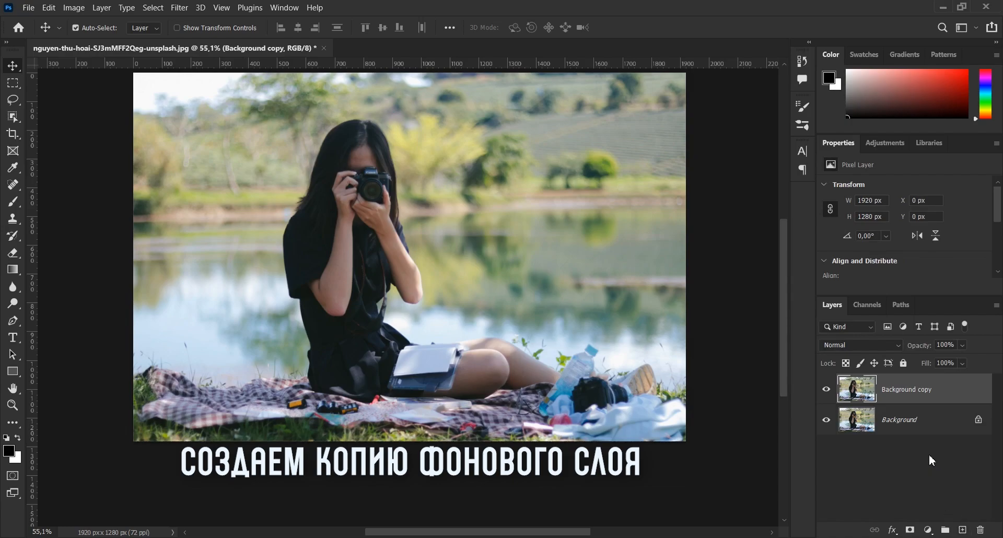
Set the Background copy layer's blend mode to Soft Light and apply a Gaussian Blur with a 13.9-pixel radius
{"action": "left_click", "coordinate": [898, 347]}
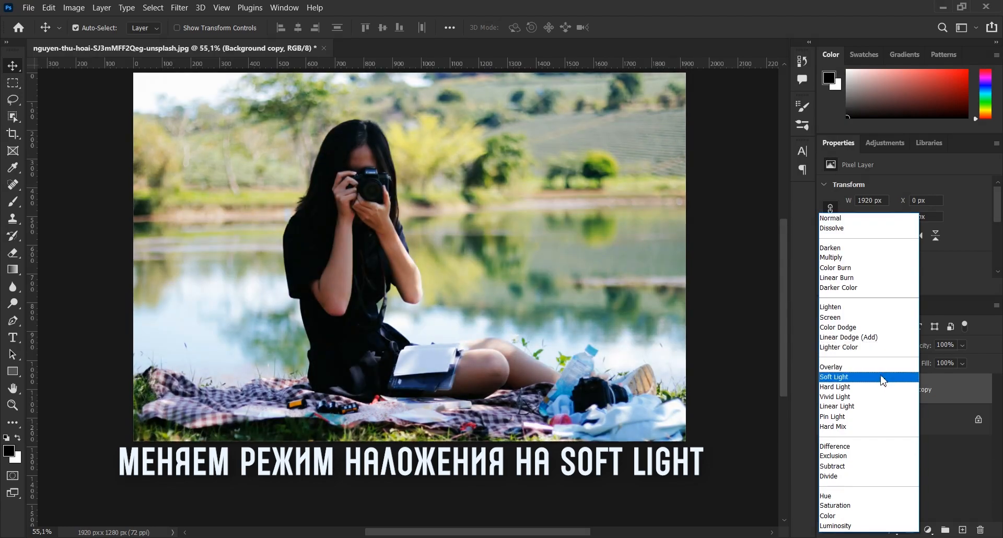
{"action": "left_click", "coordinate": [882, 377]}
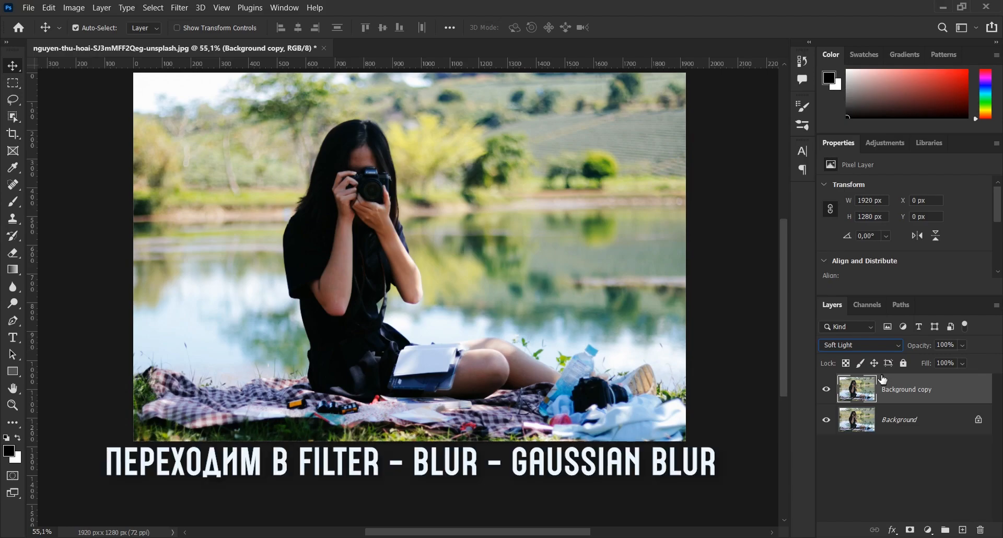
{"action": "left_click", "coordinate": [180, 8]}
{"action": "mouse_move", "coordinate": [187, 166]}
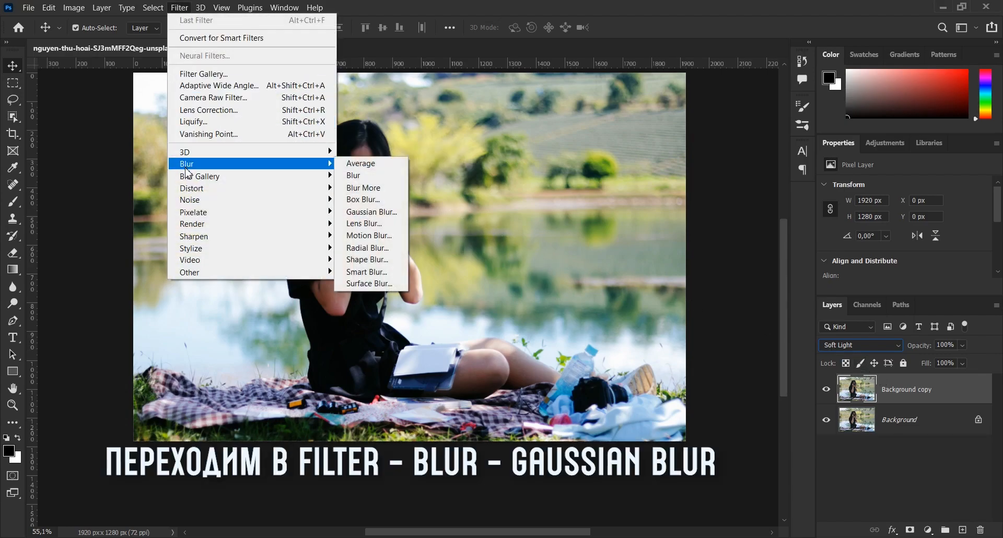
{"action": "left_click", "coordinate": [356, 213]}
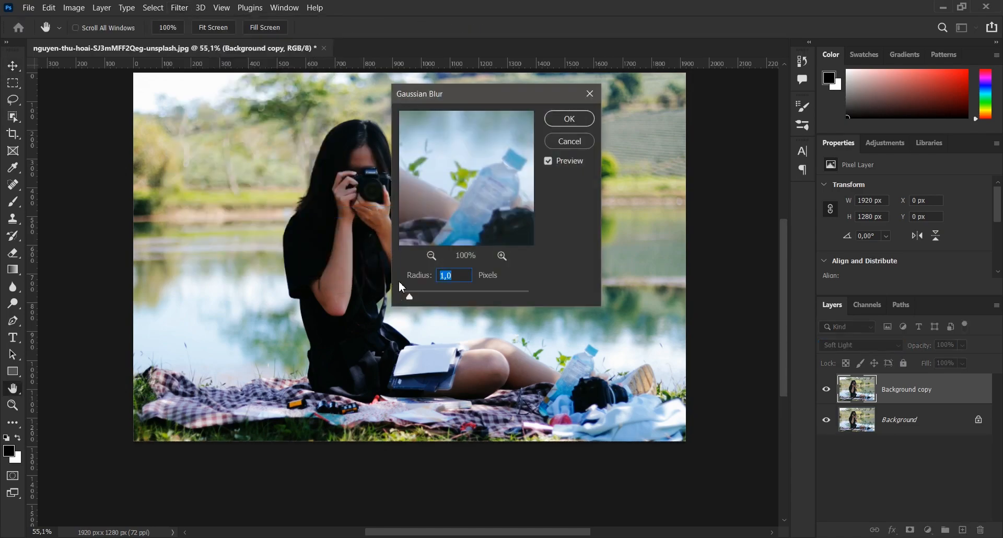
{"action": "left_click_drag", "start_coordinate": [411, 299], "coordinate": [455, 296]}
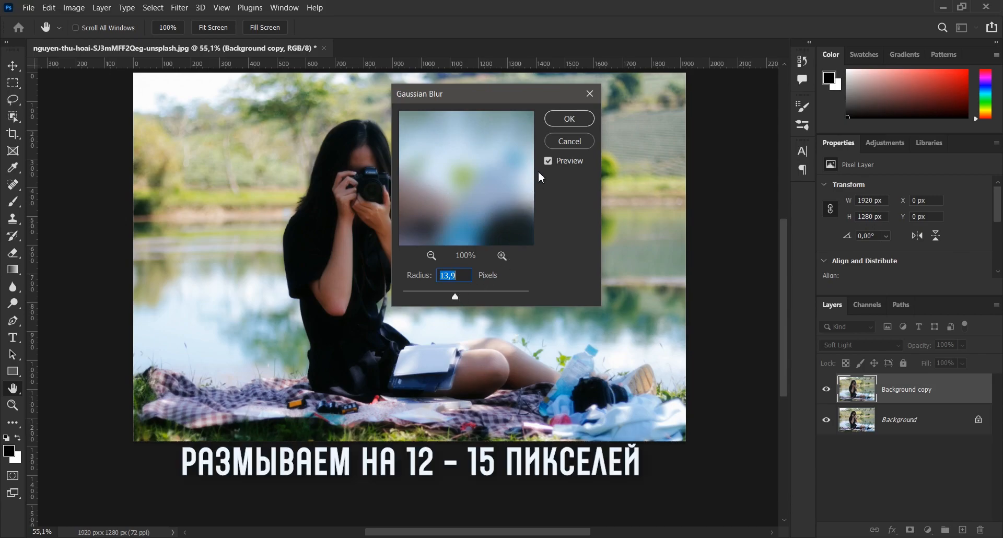
{"action": "left_click", "coordinate": [559, 118]}
{"action": "key", "text": "v"}
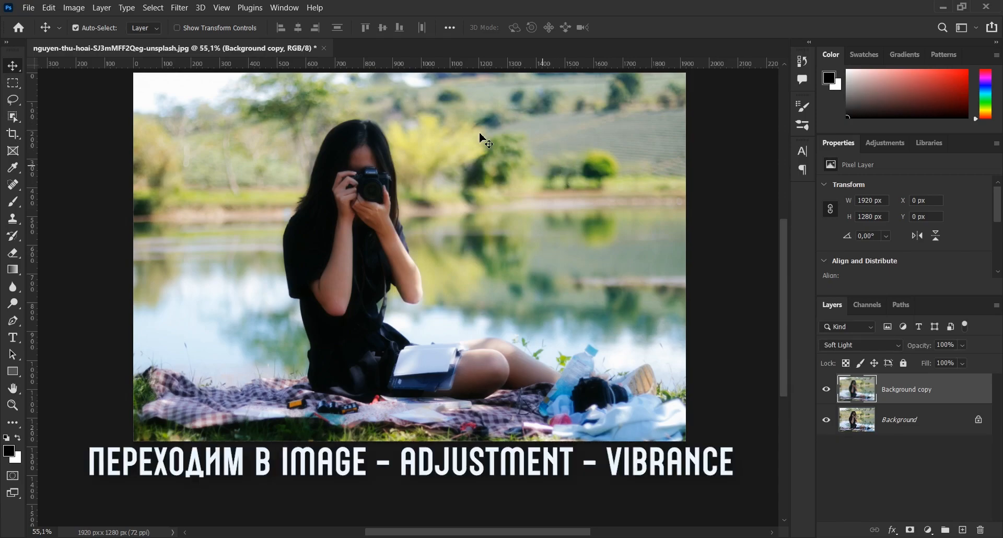
Apply a Vibrance adjustment to the Background copy layer with Saturation at -35
{"action": "left_click", "coordinate": [81, 8]}
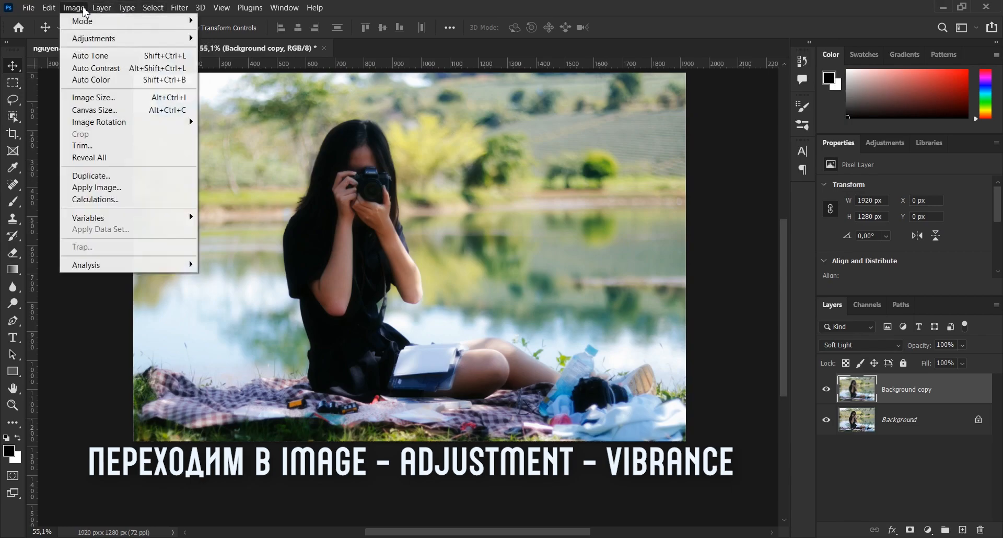
{"action": "mouse_move", "coordinate": [86, 46]}
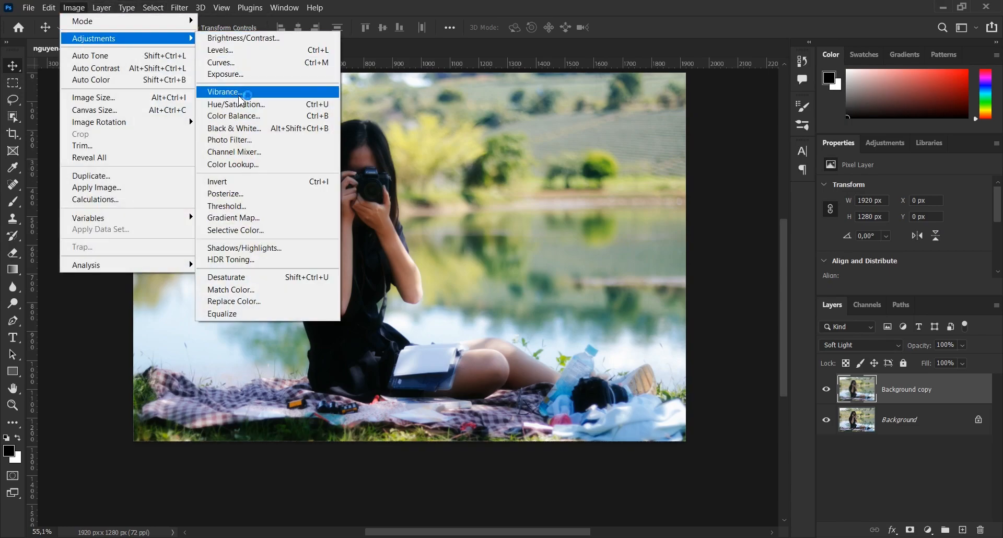
{"action": "left_click", "coordinate": [264, 94]}
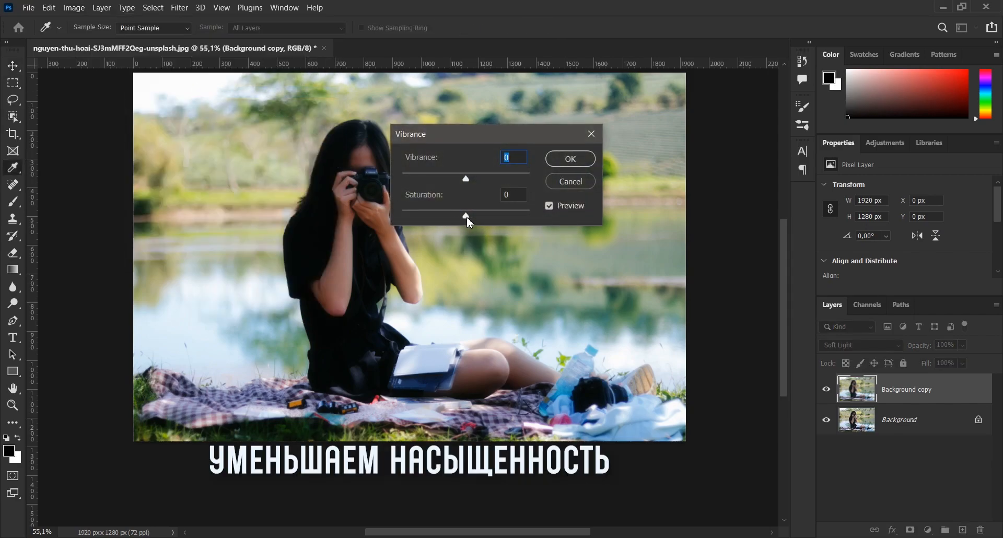
{"action": "left_click_drag", "start_coordinate": [466, 217], "coordinate": [447, 221]}
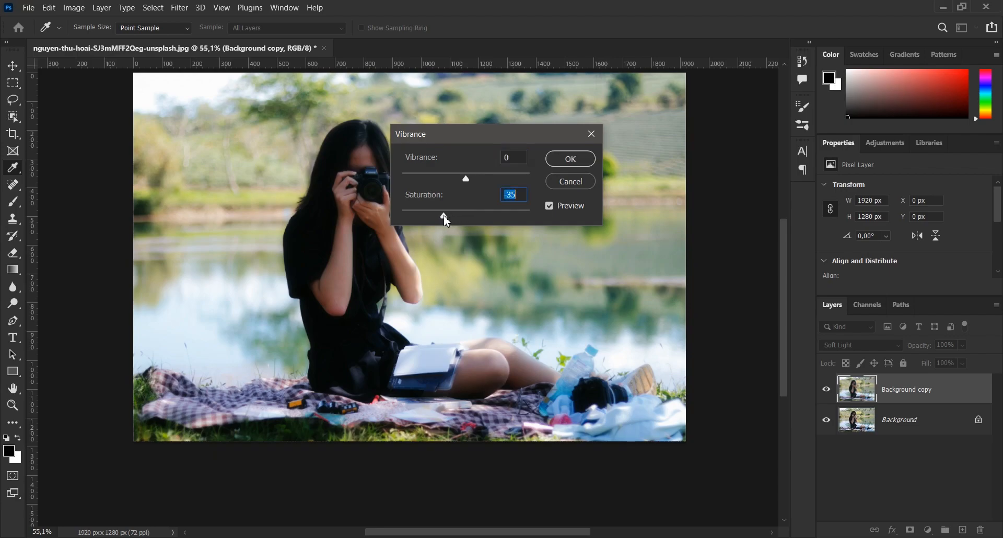
{"action": "left_click", "coordinate": [566, 158]}
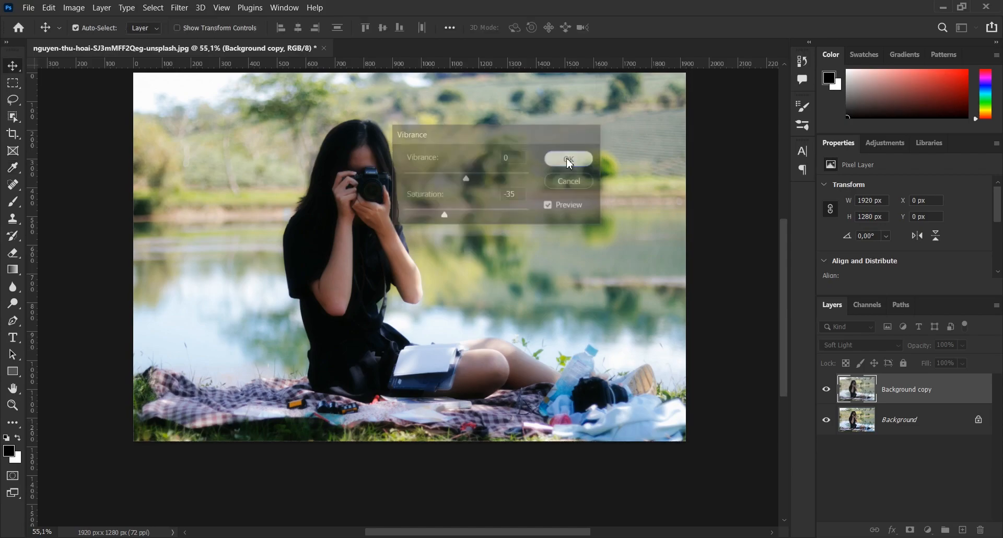
Add a linear 90° Gradient fill layer above the Background copy layer and reverse its direction
{"action": "left_click", "coordinate": [928, 529]}
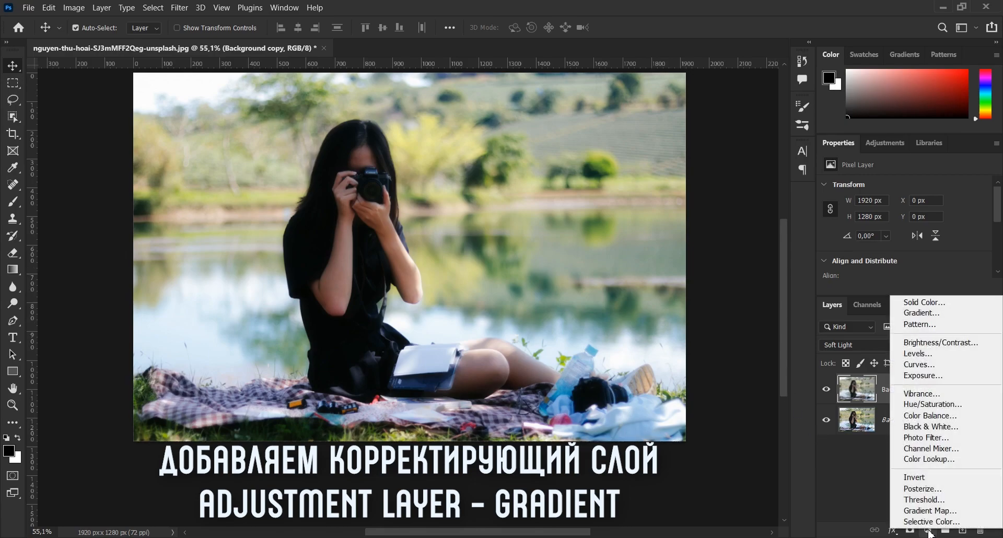
{"action": "left_click", "coordinate": [935, 314]}
{"action": "left_click_drag", "start_coordinate": [500, 108], "coordinate": [636, 175]}
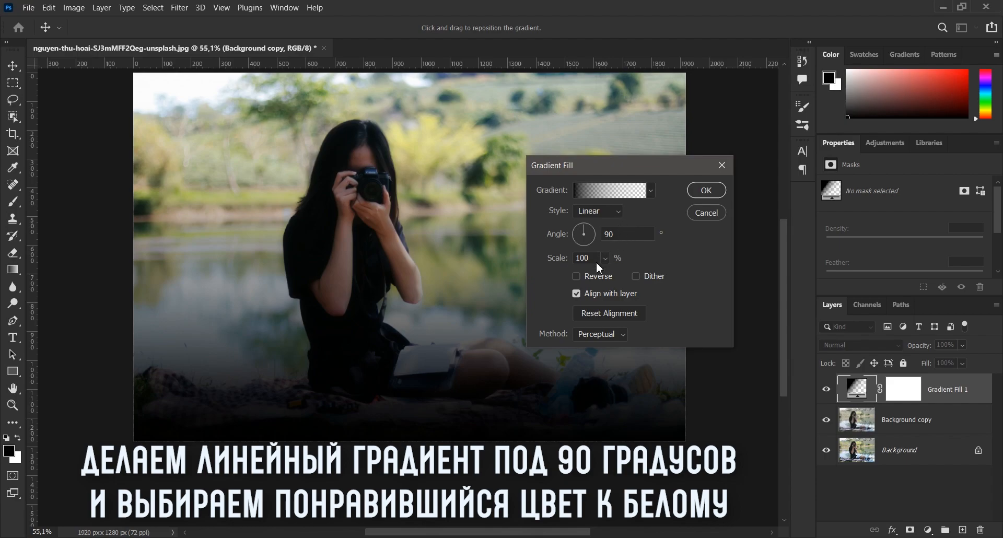
{"action": "left_click", "coordinate": [587, 275]}
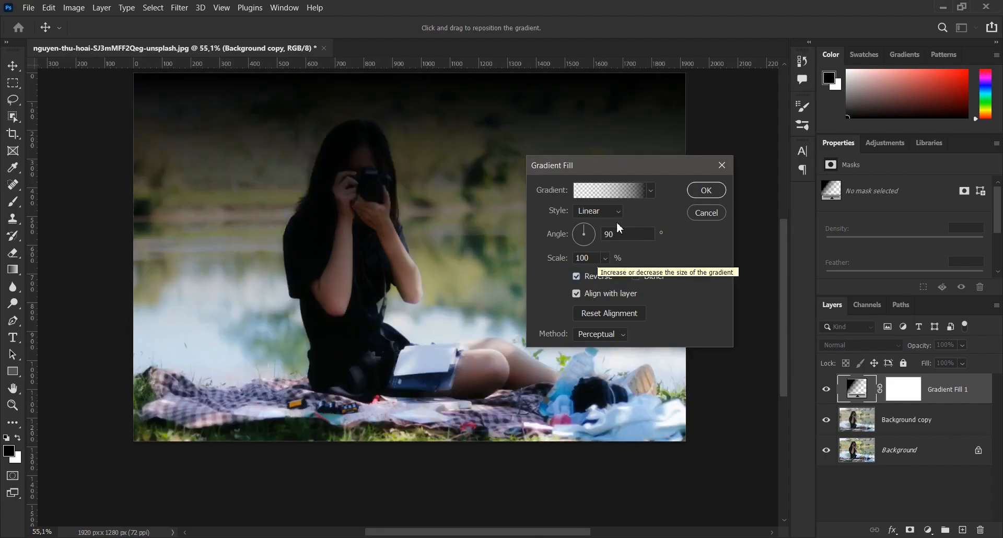
Edit the fill's gradient and set its starting color stop to bright blue 0096ff
{"action": "left_click", "coordinate": [631, 196]}
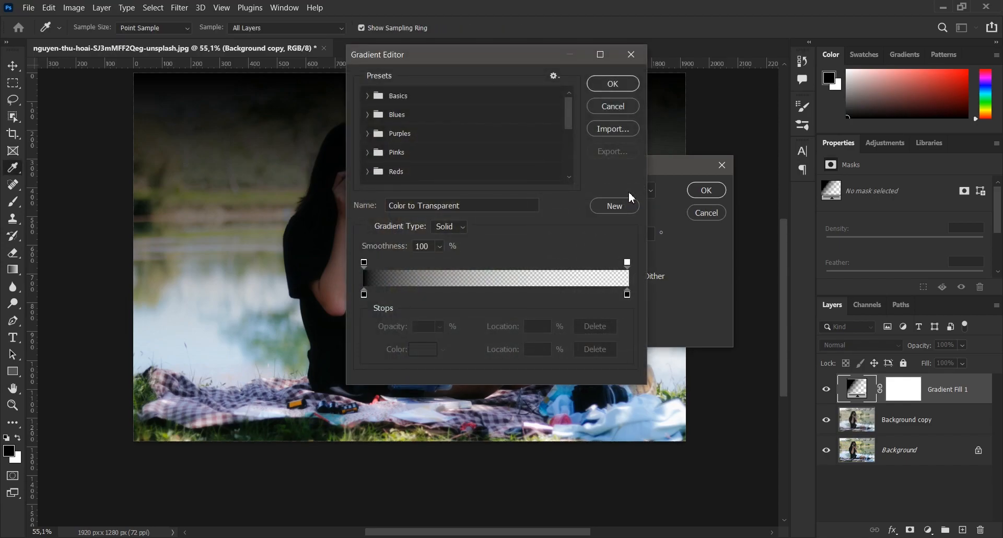
{"action": "left_click", "coordinate": [364, 295]}
{"action": "left_click", "coordinate": [416, 348]}
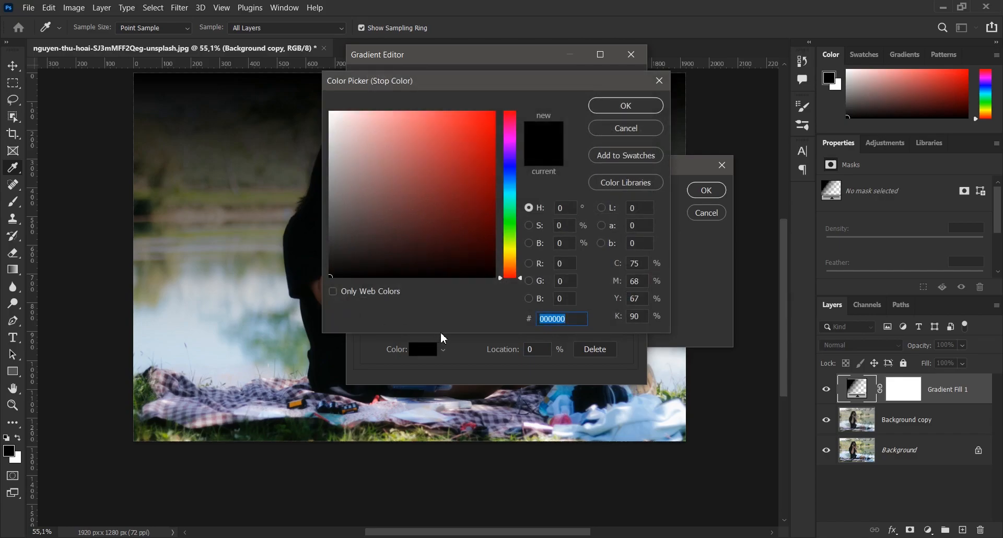
{"action": "left_click_drag", "start_coordinate": [503, 280], "coordinate": [514, 258]}
{"action": "left_click_drag", "start_coordinate": [485, 200], "coordinate": [512, 105]}
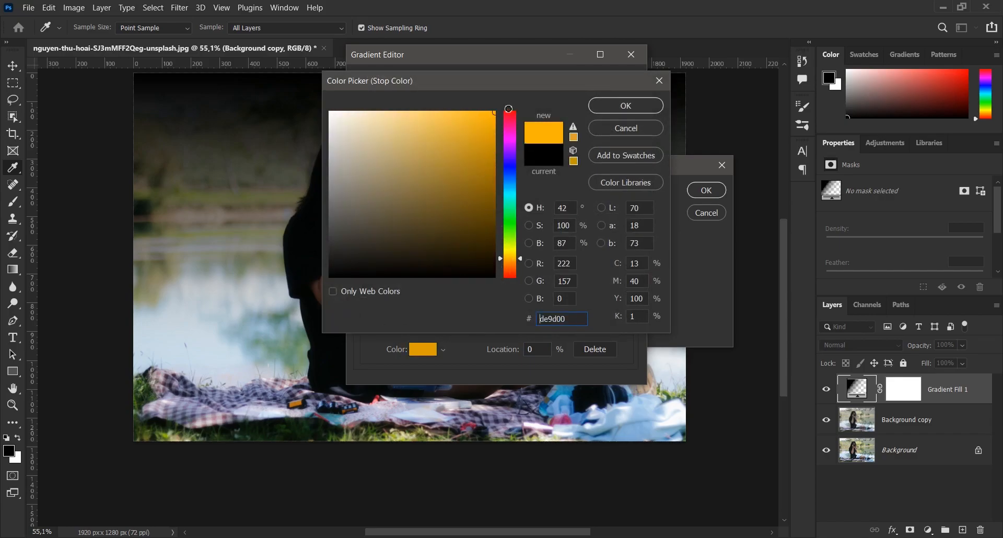
{"action": "left_click_drag", "start_coordinate": [517, 248], "coordinate": [515, 183]}
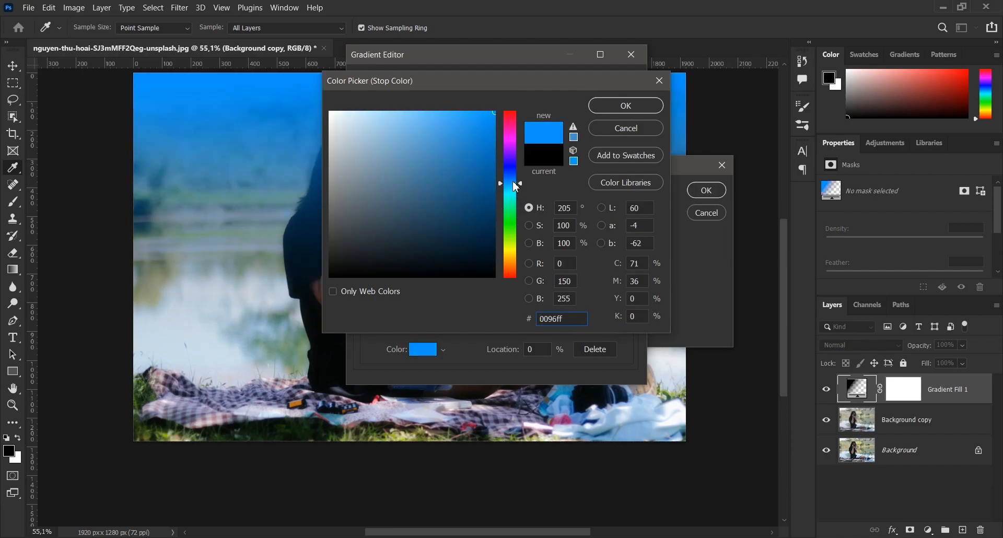
{"action": "left_click", "coordinate": [614, 112]}
Raise the gradient's end opacity stop at location 100% to 100% opacity
{"action": "left_click", "coordinate": [627, 294]}
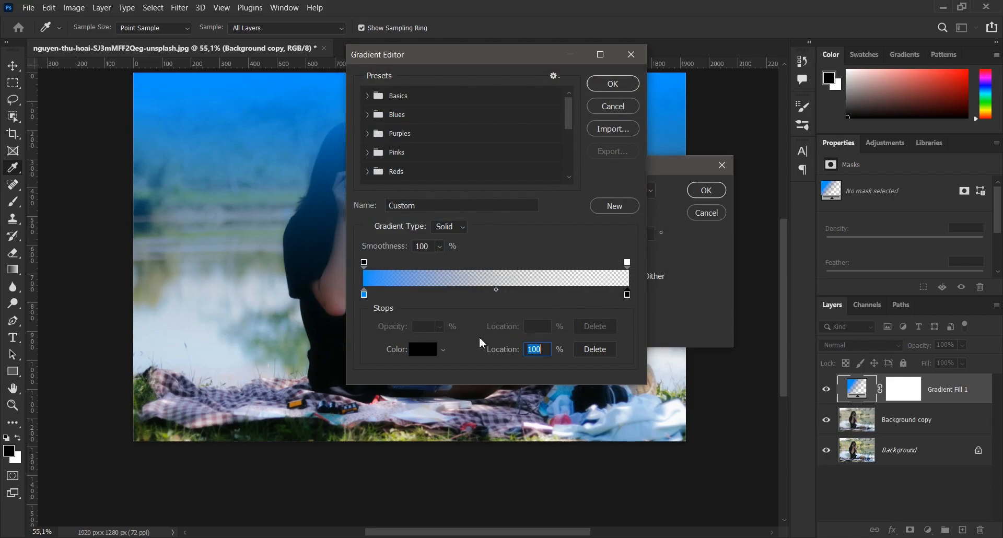
{"action": "left_click", "coordinate": [627, 262]}
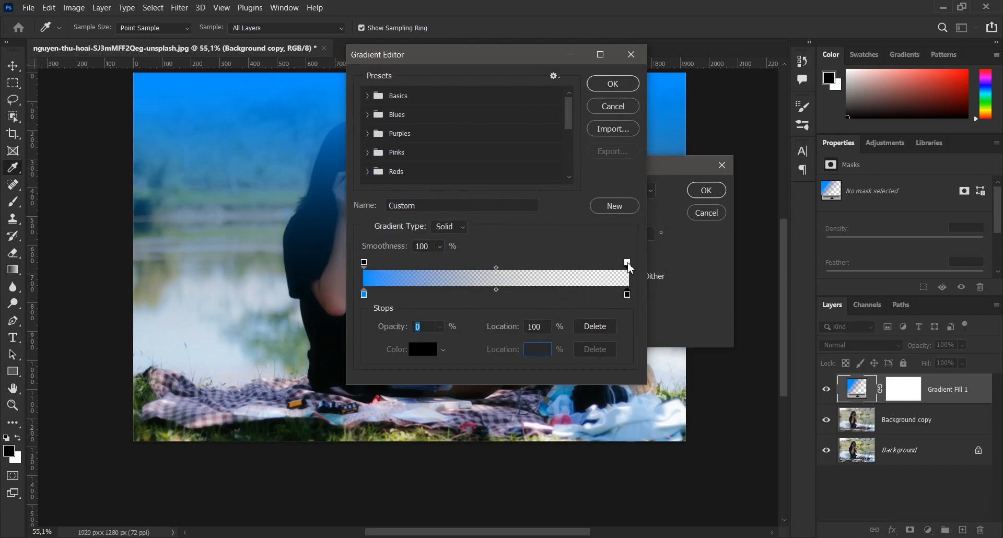
{"action": "left_click", "coordinate": [440, 327]}
{"action": "left_click_drag", "start_coordinate": [456, 350], "coordinate": [507, 344]}
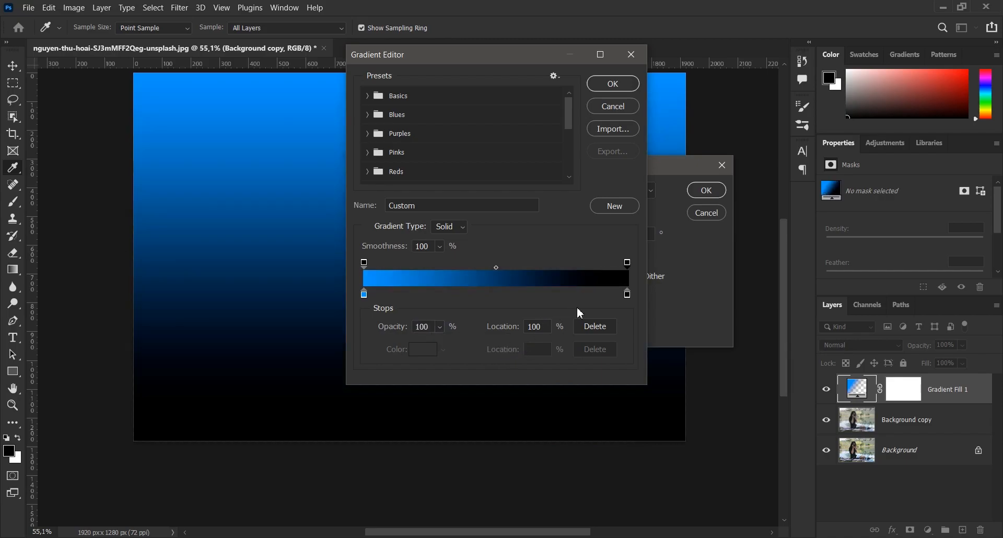
Set the gradient's end color stop to white ffffff and apply the gradient fill
{"action": "left_click", "coordinate": [628, 294]}
{"action": "left_click", "coordinate": [423, 349]}
{"action": "left_click", "coordinate": [427, 185]}
{"action": "left_click_drag", "start_coordinate": [427, 185], "coordinate": [329, 111]}
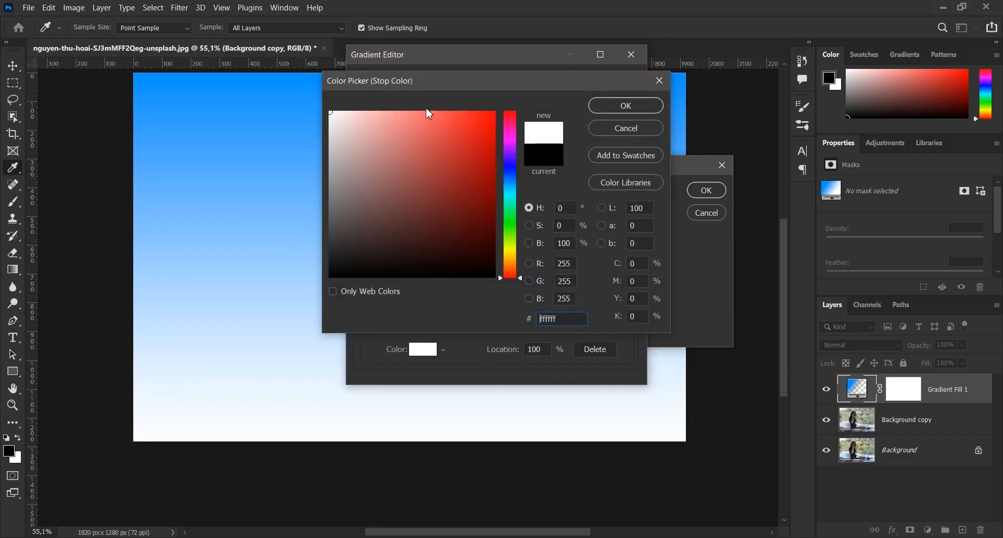
{"action": "left_click", "coordinate": [610, 109]}
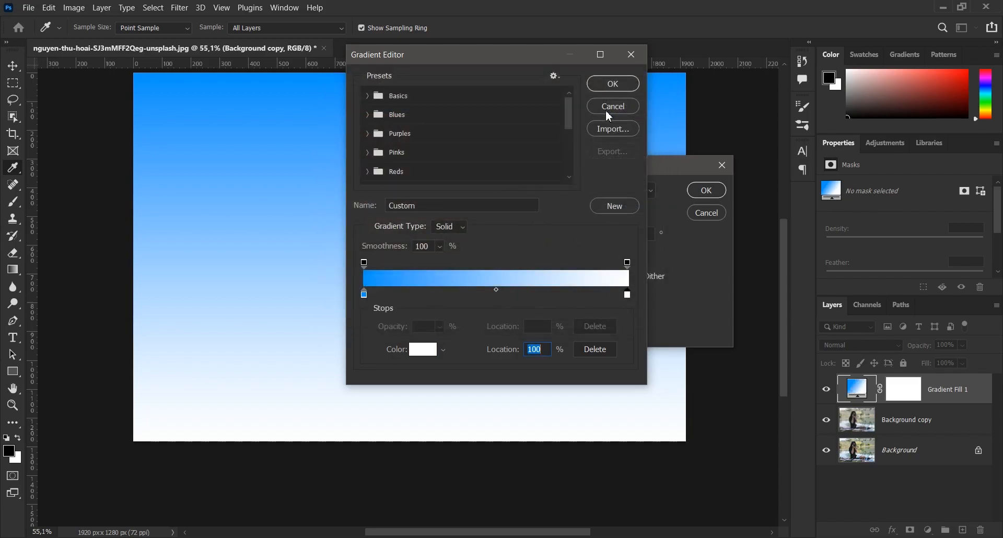
{"action": "left_click", "coordinate": [614, 84]}
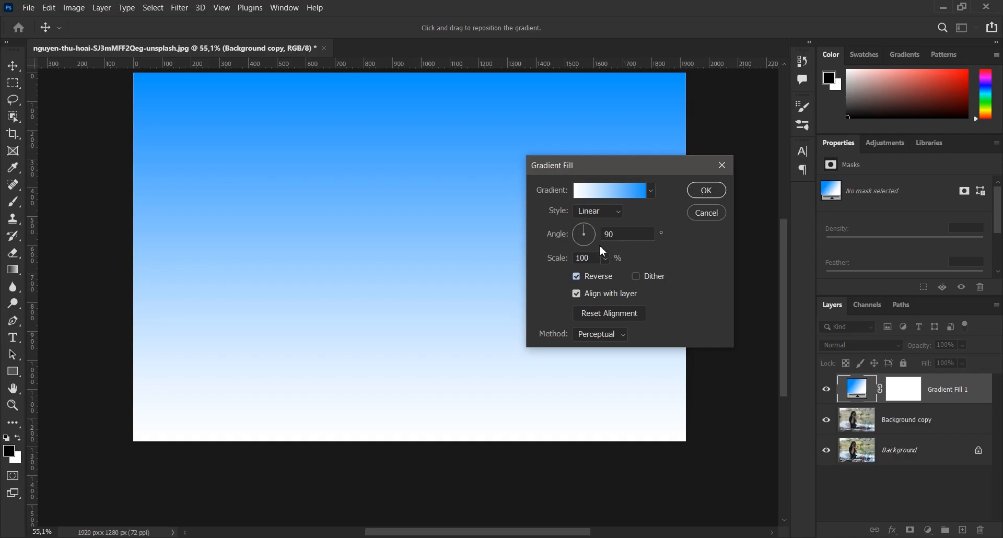
{"action": "left_click", "coordinate": [697, 193]}
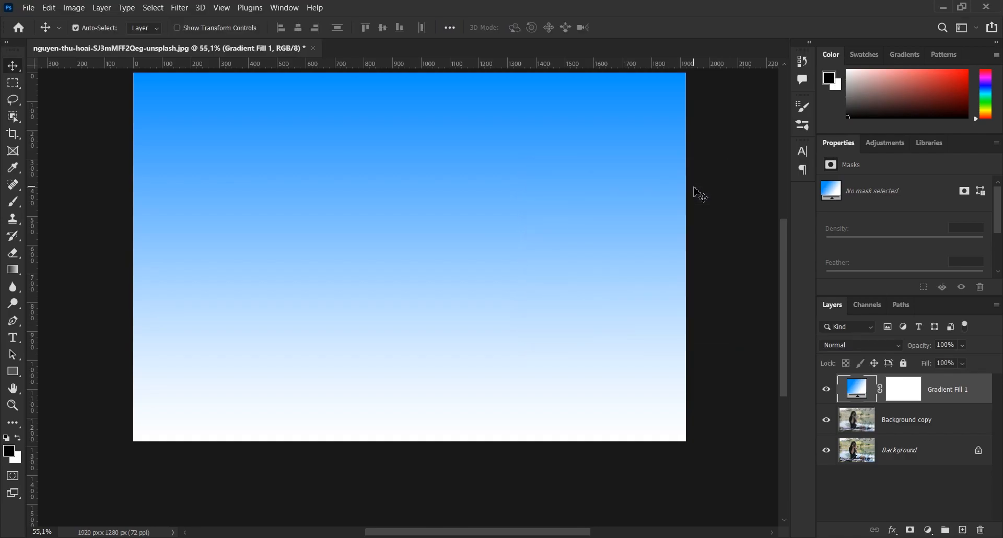
Set the gradient fill layer's blend mode to Screen and its opacity to 49%
{"action": "left_click", "coordinate": [901, 351]}
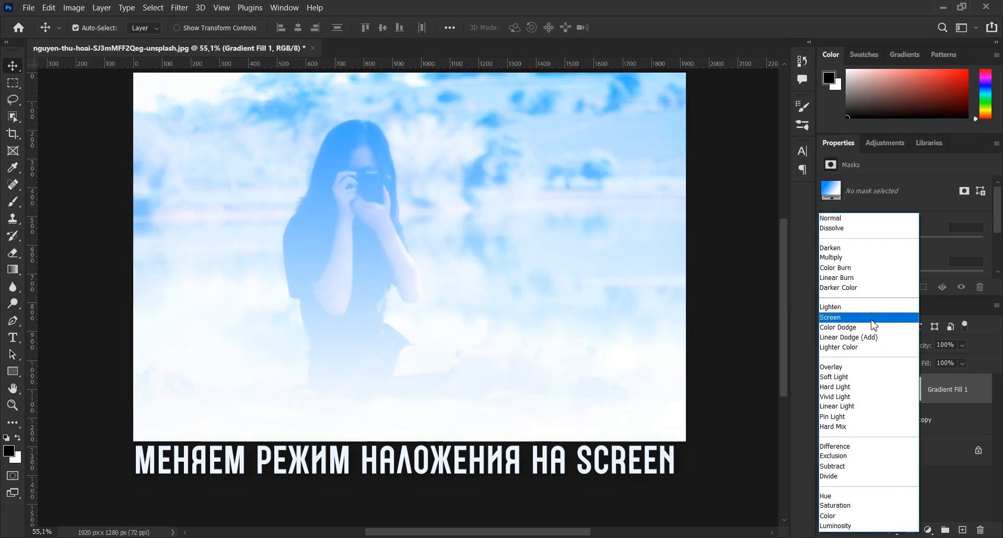
{"action": "left_click", "coordinate": [872, 318]}
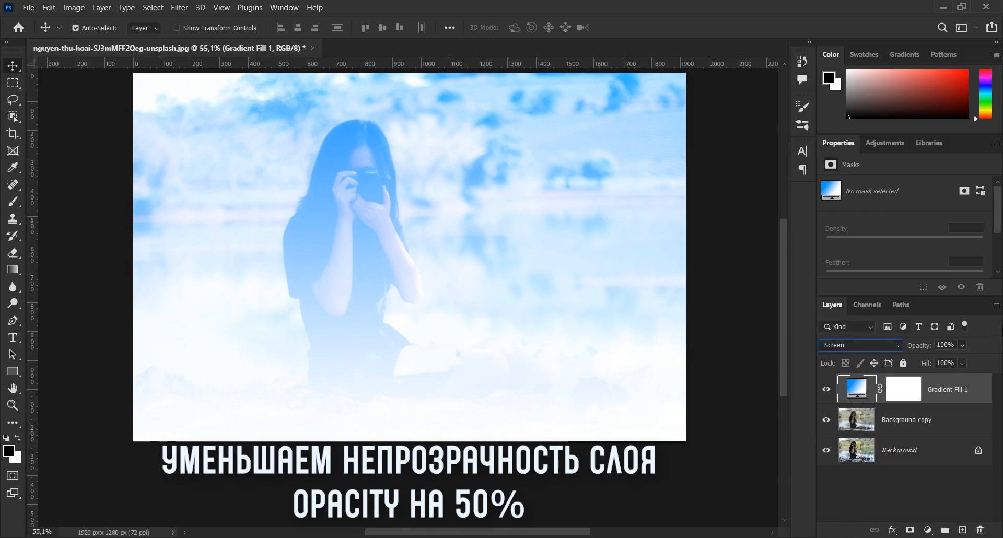
{"action": "left_click", "coordinate": [962, 345]}
{"action": "left_click_drag", "start_coordinate": [978, 360], "coordinate": [946, 362]}
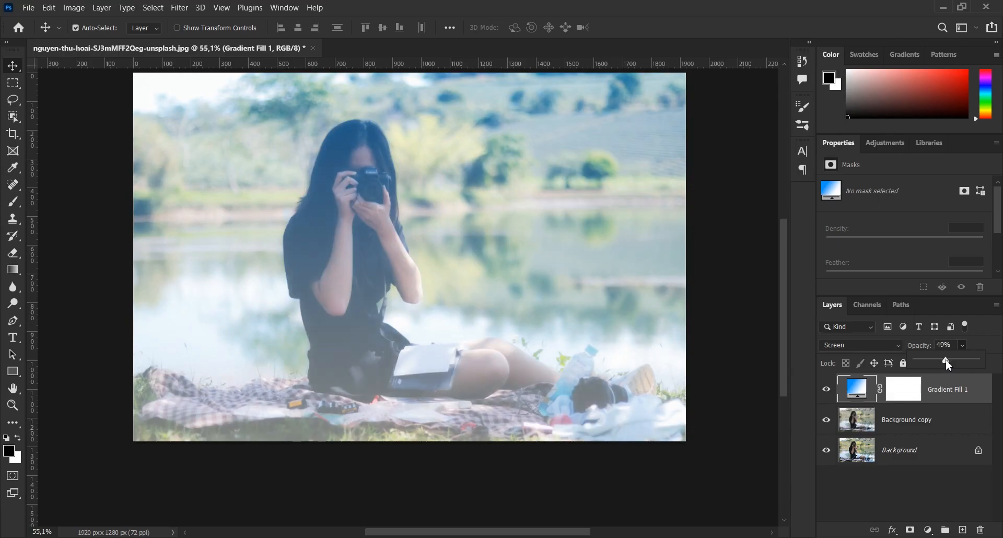
{"action": "left_click", "coordinate": [979, 350]}
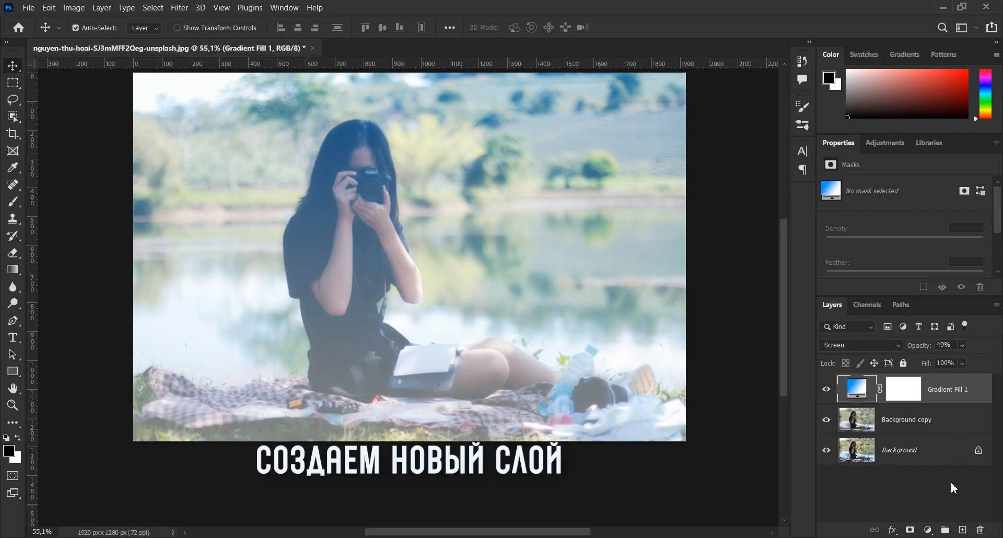
Create a new empty layer above the gradient fill and choose a soft round 123 px brush with 0% hardness
{"action": "left_click", "coordinate": [963, 530]}
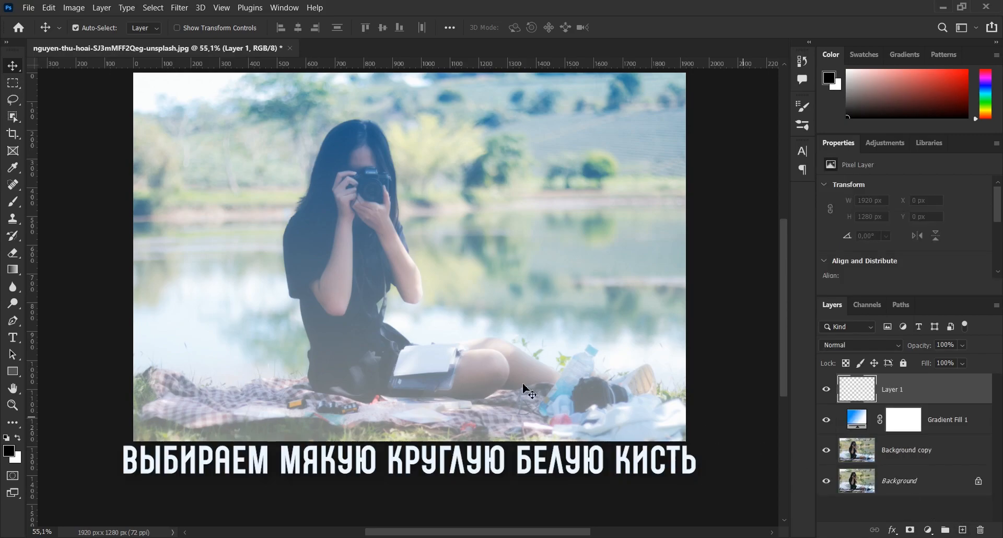
{"action": "left_click", "coordinate": [12, 203]}
{"action": "left_click", "coordinate": [96, 28]}
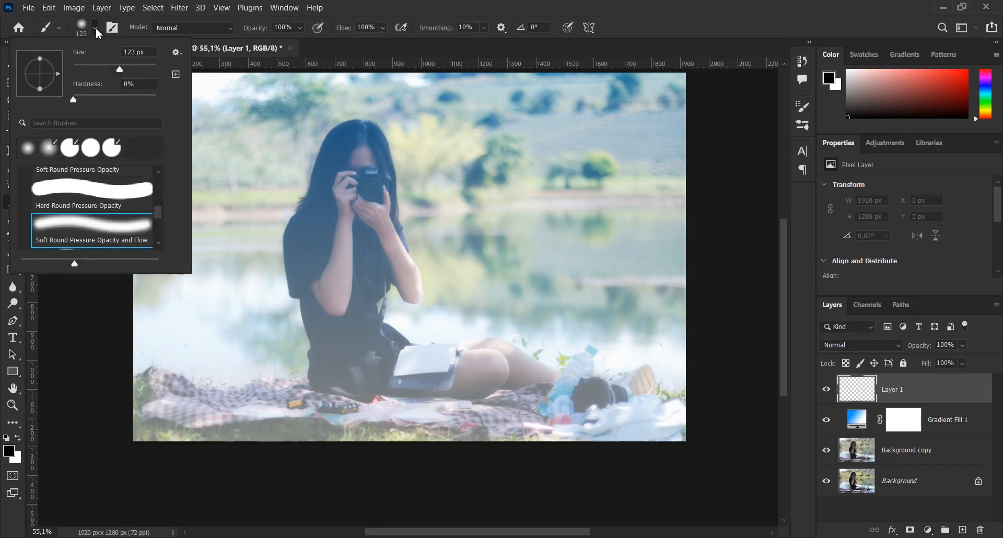
{"action": "left_click", "coordinate": [120, 85]}
{"action": "left_click", "coordinate": [331, 48]}
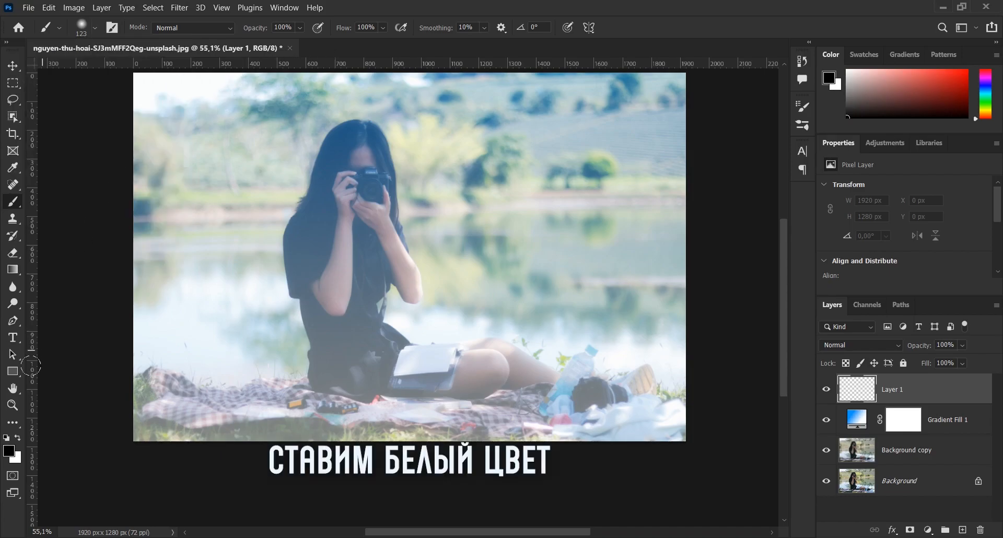
Set the foreground color to white ffffff
{"action": "left_click", "coordinate": [9, 454]}
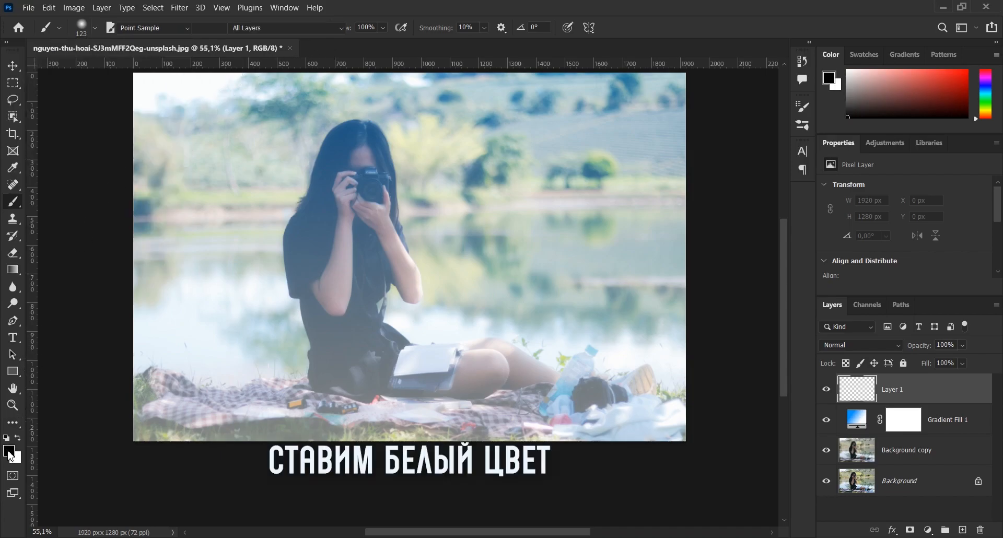
{"action": "left_click_drag", "start_coordinate": [412, 228], "coordinate": [326, 102]}
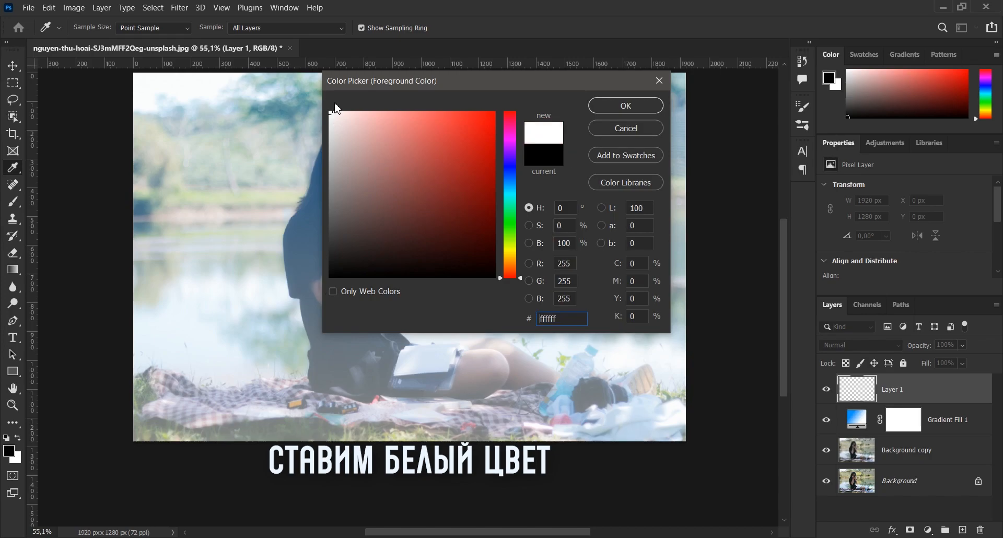
{"action": "left_click", "coordinate": [612, 105]}
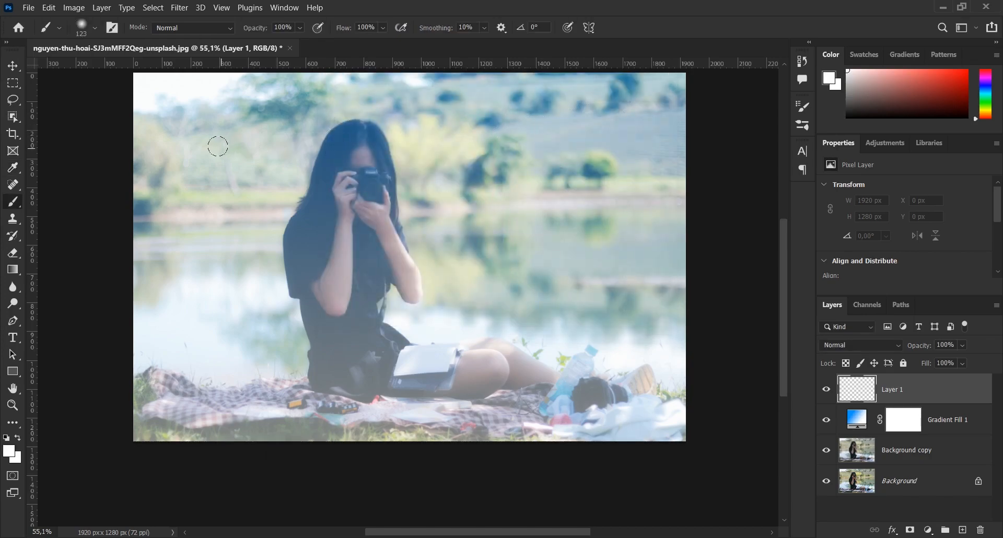
Reduce the brush to 50 px and paint a soft white dot on the water beside the photo's left edge
{"action": "key", "text": "bracketleft"}
{"action": "key", "text": "bracketleft"}
{"action": "key", "text": "bracketleft"}
{"action": "key", "text": "bracketleft"}
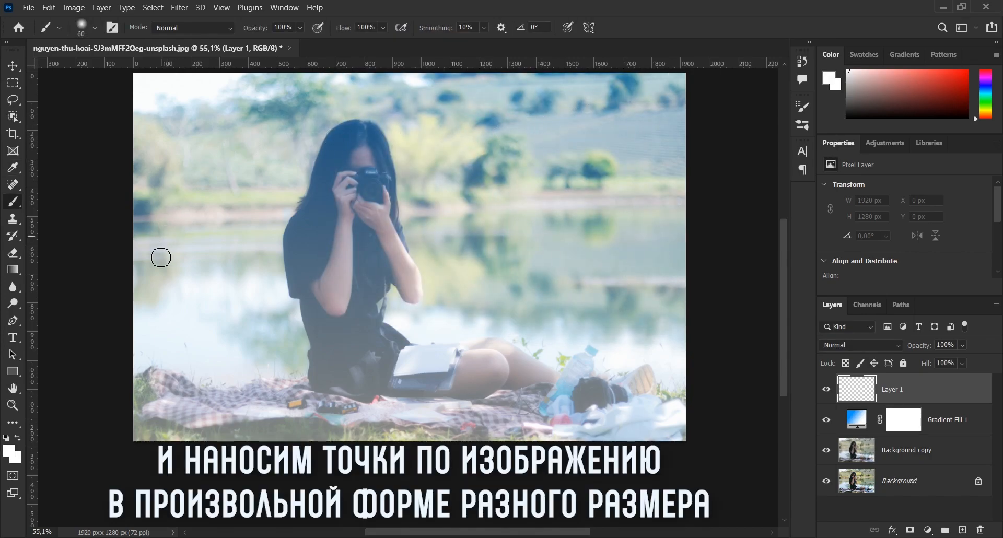
{"action": "left_click", "coordinate": [165, 284]}
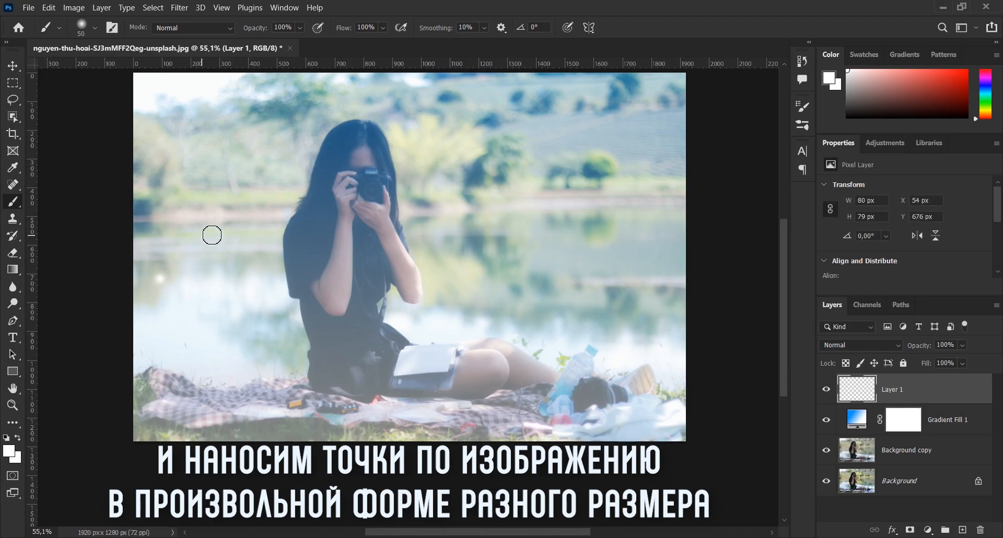
Enlarge the brush to 175 px and dab white dots on the left trees, the water above the knees and the upper-right hillside
{"action": "key", "text": "bracketright"}
{"action": "key", "text": "bracketright"}
{"action": "key", "text": "bracketright"}
{"action": "key", "text": "bracketright"}
{"action": "key", "text": "bracketright"}
{"action": "key", "text": "bracketright"}
{"action": "key", "text": "bracketright"}
{"action": "left_click", "coordinate": [225, 147]}
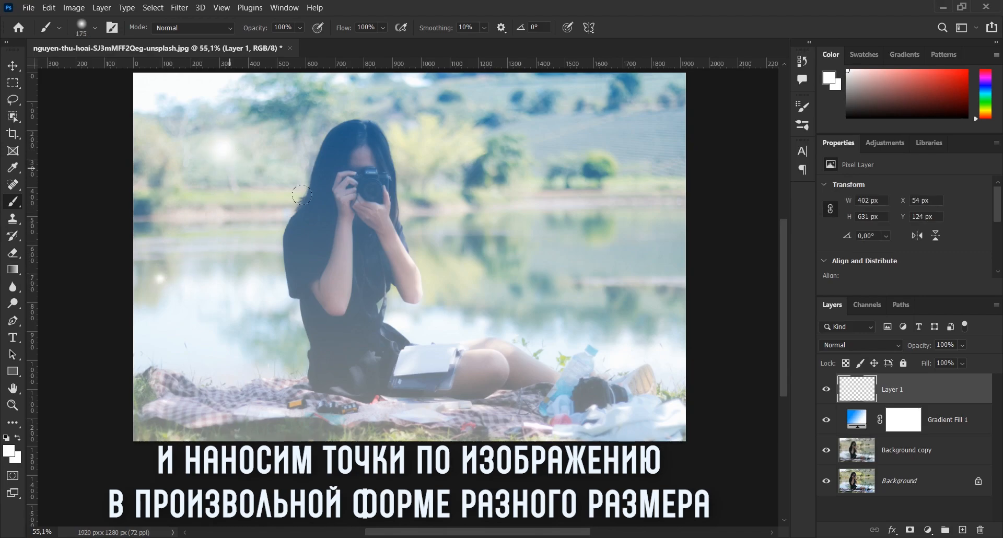
{"action": "left_click", "coordinate": [476, 303]}
{"action": "left_click", "coordinate": [632, 99]}
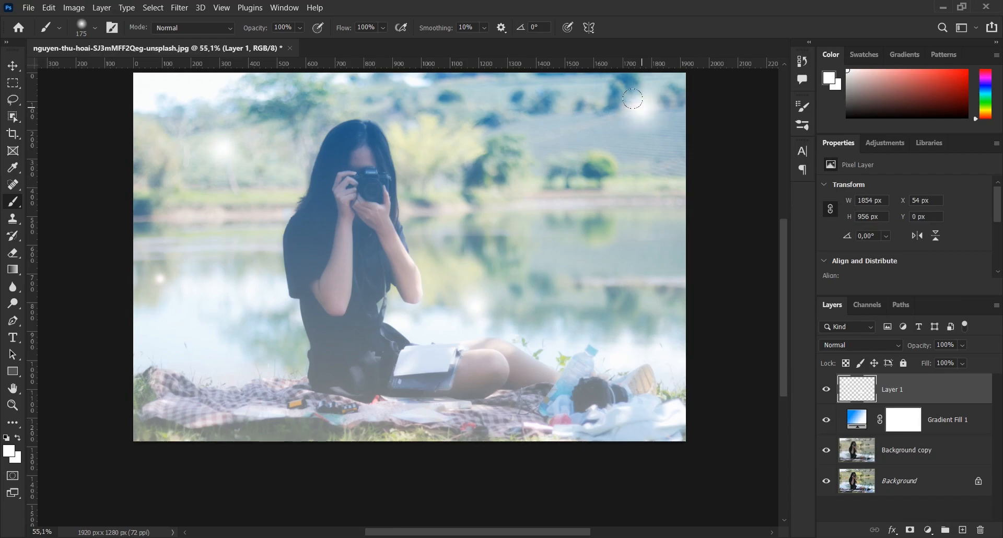
Shrink the brush to a very small size and scatter six tiny white dots over the trees, hillside, far shore and water
{"action": "key", "text": "bracketleft"}
{"action": "key", "text": "bracketleft"}
{"action": "key", "text": "bracketleft"}
{"action": "key", "text": "bracketleft"}
{"action": "key", "text": "bracketleft"}
{"action": "key", "text": "bracketleft"}
{"action": "key", "text": "bracketleft"}
{"action": "key", "text": "bracketleft"}
{"action": "key", "text": "bracketleft"}
{"action": "key", "text": "bracketleft"}
{"action": "key", "text": "bracketleft"}
{"action": "key", "text": "bracketleft"}
{"action": "key", "text": "bracketleft"}
{"action": "left_click", "coordinate": [509, 120]}
{"action": "left_click", "coordinate": [628, 257]}
{"action": "left_click", "coordinate": [641, 199]}
{"action": "left_click", "coordinate": [280, 338]}
{"action": "left_click", "coordinate": [257, 178]}
{"action": "left_click", "coordinate": [437, 100]}
Enlarge the brush to 45 px and scatter seven white dots over the treeline, hillside, upper-right corner and the right-hand water
{"action": "key", "text": "bracketright"}
{"action": "key", "text": "bracketright"}
{"action": "key", "text": "bracketright"}
{"action": "key", "text": "bracketright"}
{"action": "key", "text": "bracketright"}
{"action": "left_click", "coordinate": [433, 178]}
{"action": "left_click", "coordinate": [240, 109]}
{"action": "left_click", "coordinate": [498, 302]}
{"action": "left_click", "coordinate": [583, 127]}
{"action": "left_click", "coordinate": [645, 128]}
{"action": "left_click", "coordinate": [674, 86]}
{"action": "left_click", "coordinate": [581, 277]}
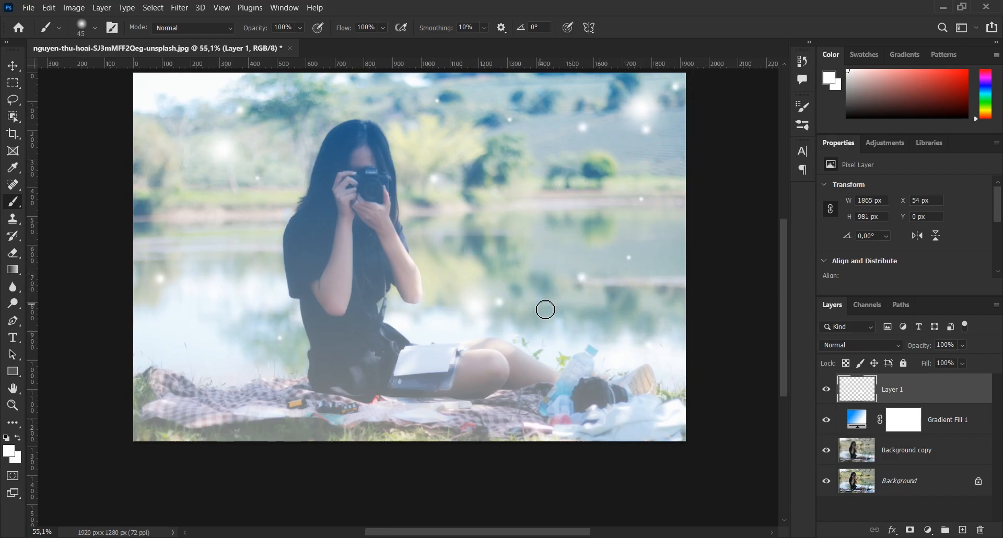
Enlarge the brush moderately and add six white dots on the right-hand water, below the round tree and along the left shore
{"action": "key", "text": "bracketright"}
{"action": "key", "text": "bracketright"}
{"action": "key", "text": "bracketright"}
{"action": "key", "text": "bracketright"}
{"action": "key", "text": "bracketright"}
{"action": "left_click", "coordinate": [481, 267]}
{"action": "left_click", "coordinate": [584, 190]}
{"action": "left_click", "coordinate": [601, 265]}
{"action": "left_click", "coordinate": [519, 310]}
{"action": "left_click", "coordinate": [260, 199]}
{"action": "left_click", "coordinate": [152, 242]}
Enlarge the brush to 200 px and add large glows on the water behind the woman's back and the upper hillside
{"action": "key", "text": "bracketright"}
{"action": "key", "text": "bracketright"}
{"action": "key", "text": "bracketright"}
{"action": "key", "text": "bracketright"}
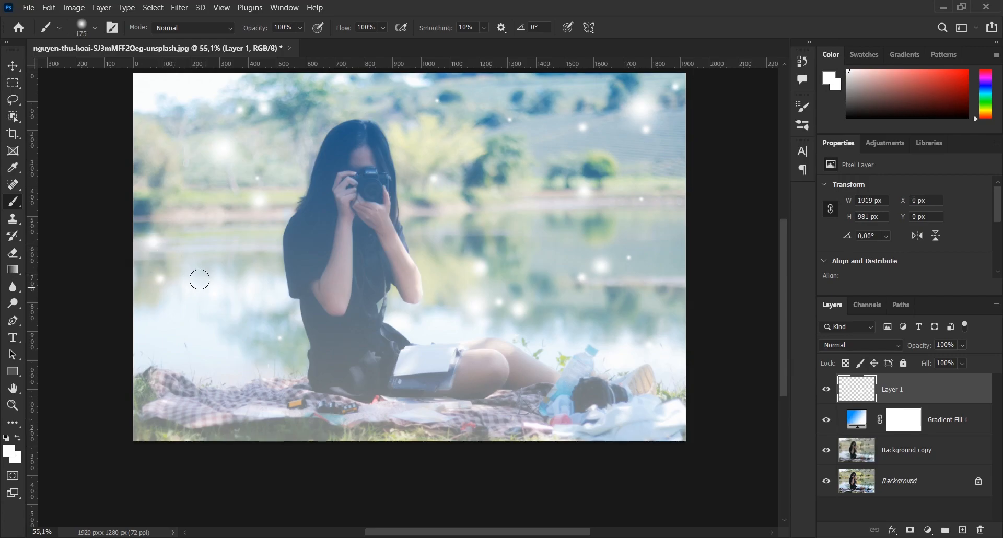
{"action": "left_click", "coordinate": [232, 339]}
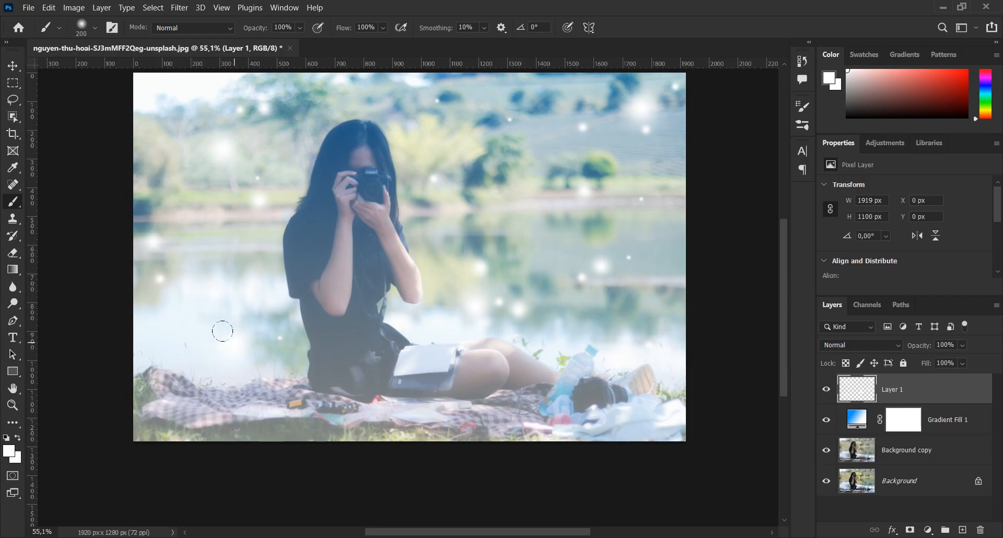
{"action": "left_click", "coordinate": [527, 93]}
Reduce the brush to a medium size and add three white dots on the trees and far shore in front of the woman
{"action": "key", "text": "bracketleft"}
{"action": "key", "text": "bracketleft"}
{"action": "key", "text": "bracketleft"}
{"action": "key", "text": "bracketleft"}
{"action": "key", "text": "bracketleft"}
{"action": "left_click", "coordinate": [491, 131]}
{"action": "left_click", "coordinate": [418, 88]}
{"action": "left_click", "coordinate": [419, 209]}
Enlarge the brush to 150 px and add a white glow on the far shore beneath the middle trees
{"action": "key", "text": "bracketright"}
{"action": "key", "text": "bracketright"}
{"action": "key", "text": "bracketright"}
{"action": "left_click", "coordinate": [466, 175]}
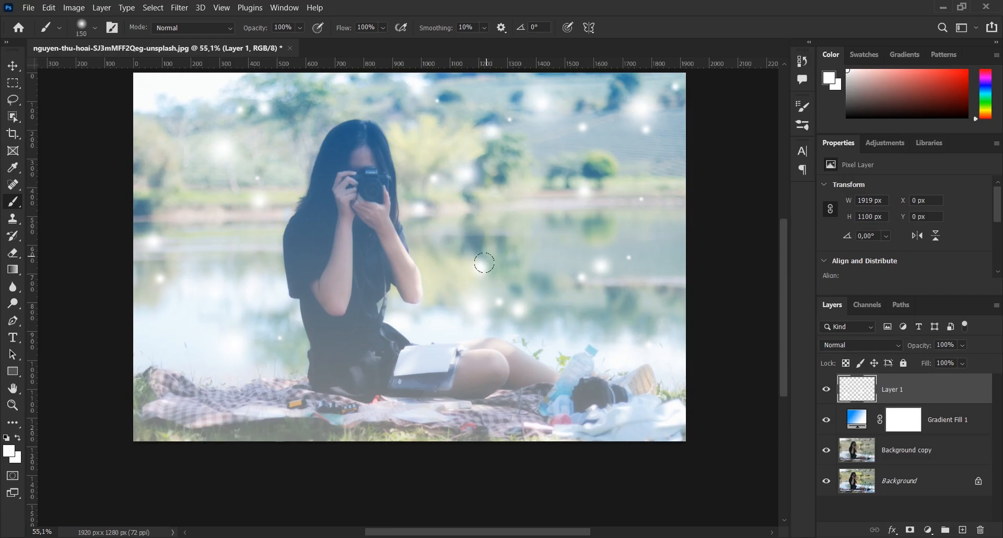
Paint a smaller white dot on the water near the right edge and a large one on the water behind the woman's back
{"action": "key", "text": "bracketleft"}
{"action": "key", "text": "bracketleft"}
{"action": "key", "text": "bracketleft"}
{"action": "key", "text": "bracketleft"}
{"action": "left_click", "coordinate": [649, 260]}
{"action": "key", "text": "bracketright"}
{"action": "key", "text": "bracketright"}
{"action": "key", "text": "bracketright"}
{"action": "key", "text": "bracketright"}
{"action": "left_click", "coordinate": [264, 312]}
Paint a medium white dot on the left shore and, with a 45 px brush, three small dots beside the woman's hair
{"action": "key", "text": "bracketleft"}
{"action": "key", "text": "bracketleft"}
{"action": "key", "text": "bracketleft"}
{"action": "key", "text": "bracketleft"}
{"action": "key", "text": "bracketleft"}
{"action": "left_click", "coordinate": [232, 195]}
{"action": "key", "text": "bracketleft"}
{"action": "key", "text": "bracketleft"}
{"action": "key", "text": "bracketleft"}
{"action": "left_click", "coordinate": [279, 195]}
{"action": "left_click", "coordinate": [287, 163]}
{"action": "left_click", "coordinate": [300, 146]}
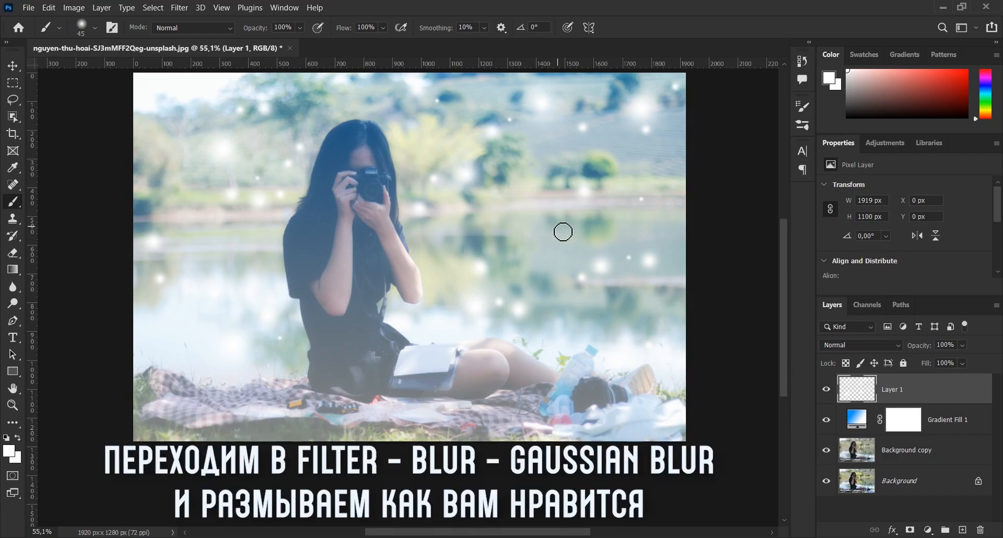
Blur the layer of white dots with a Gaussian Blur radius of 8.6 pixels
{"action": "left_click", "coordinate": [182, 8]}
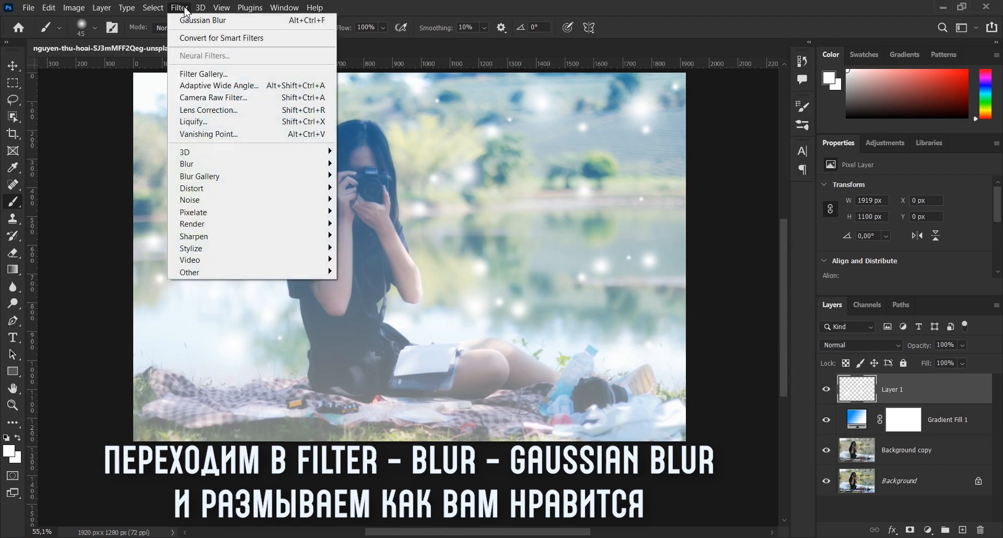
{"action": "mouse_move", "coordinate": [219, 165]}
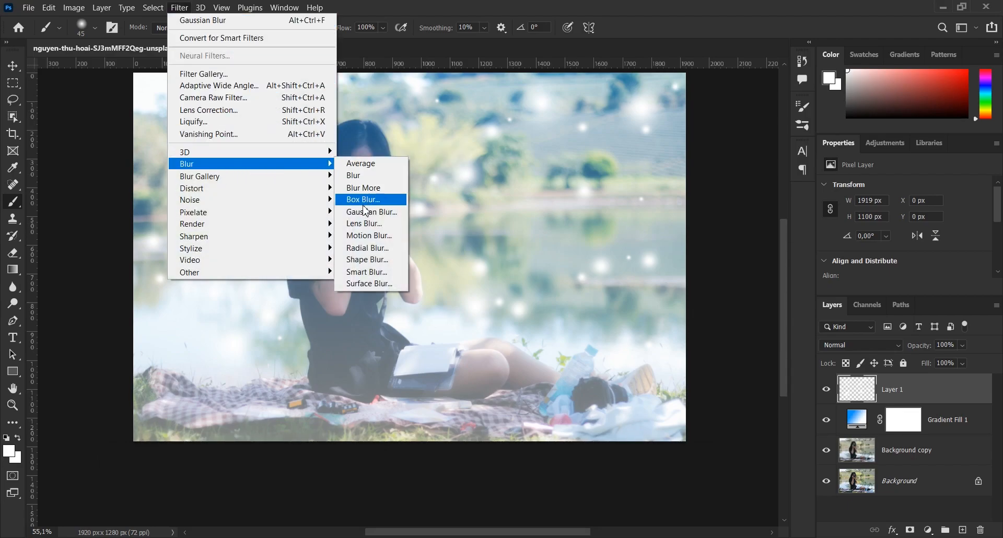
{"action": "left_click", "coordinate": [399, 213]}
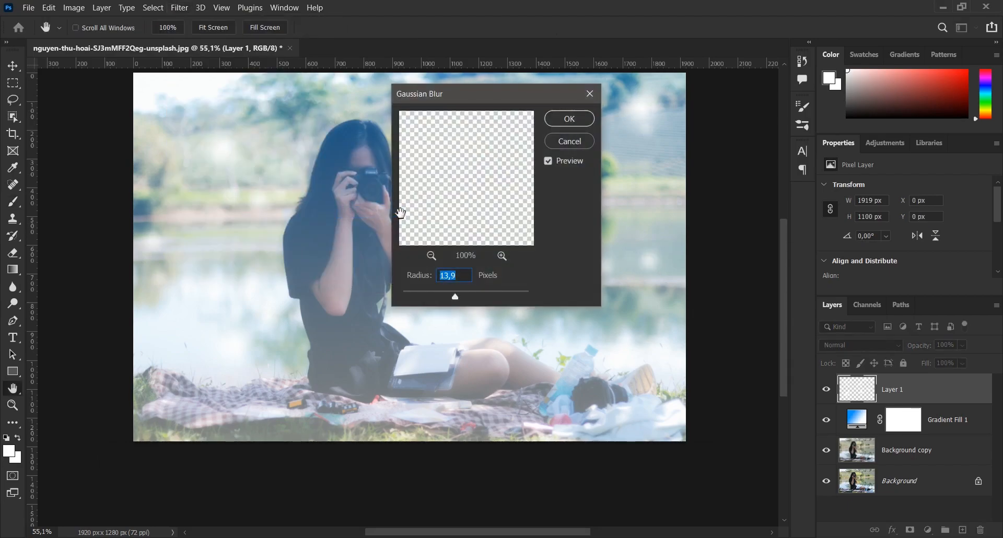
{"action": "left_click_drag", "start_coordinate": [455, 297], "coordinate": [452, 306]}
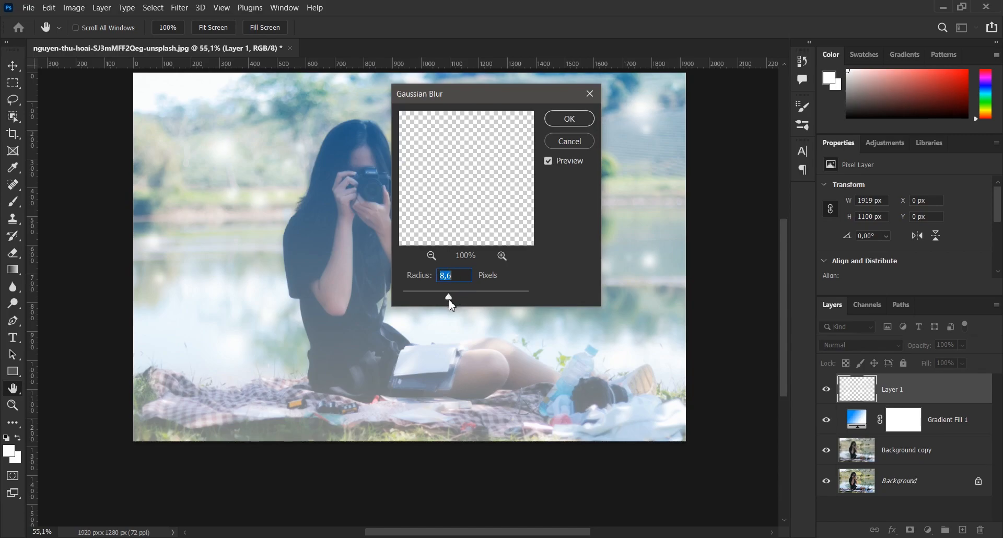